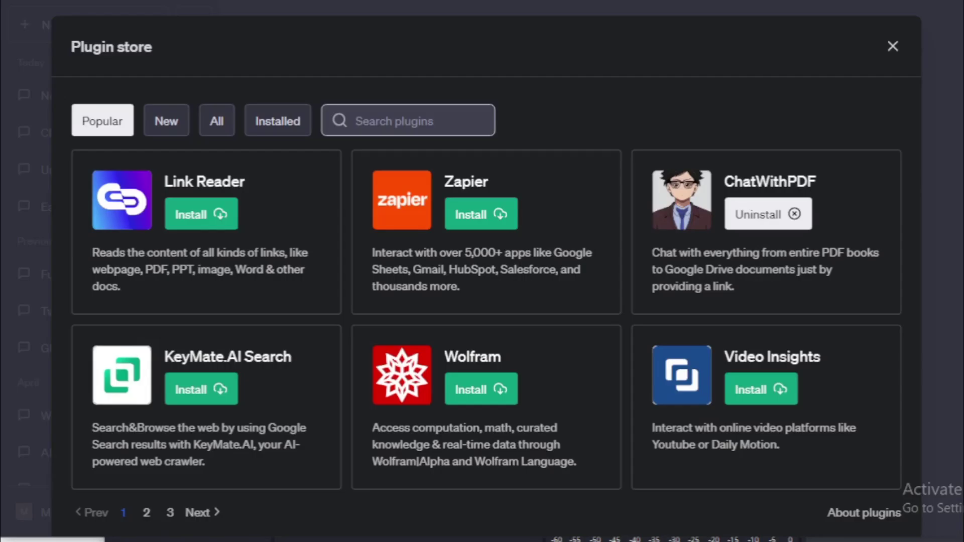
Page through the Popular plugins, then page forward through the New plugins list.
{"action": "left_click", "coordinate": [199, 513]}
{"action": "left_click", "coordinate": [207, 511]}
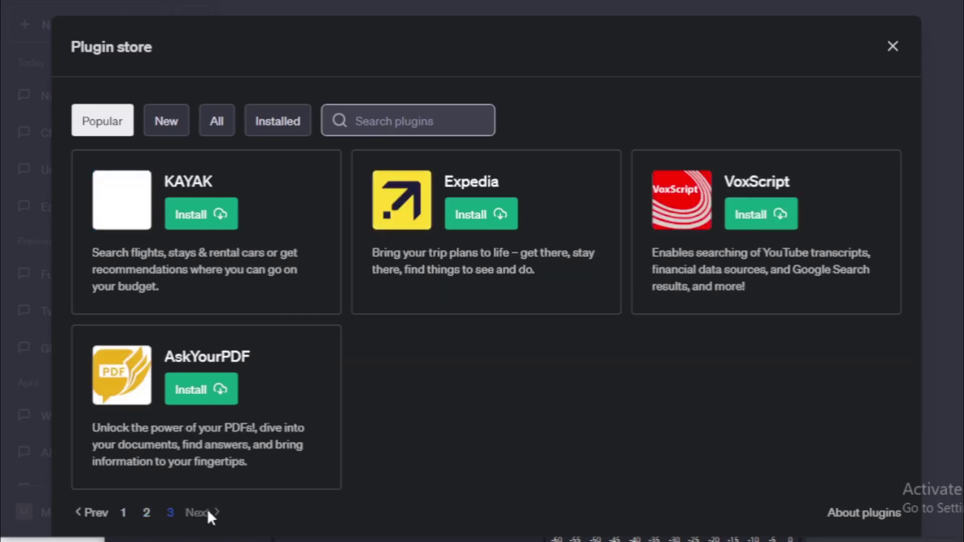
{"action": "left_click", "coordinate": [169, 124]}
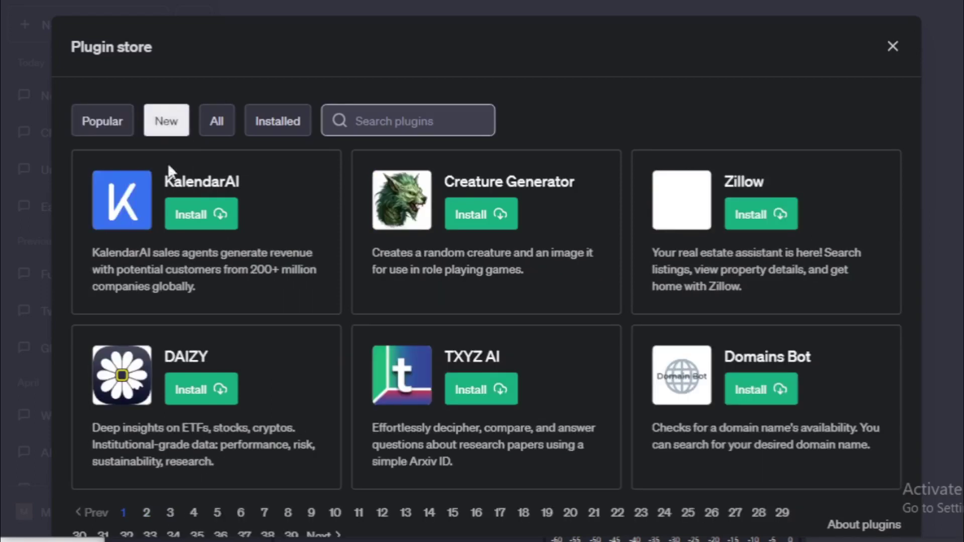
{"action": "left_click", "coordinate": [320, 535]}
{"action": "left_click", "coordinate": [320, 536]}
{"action": "left_click", "coordinate": [321, 536]}
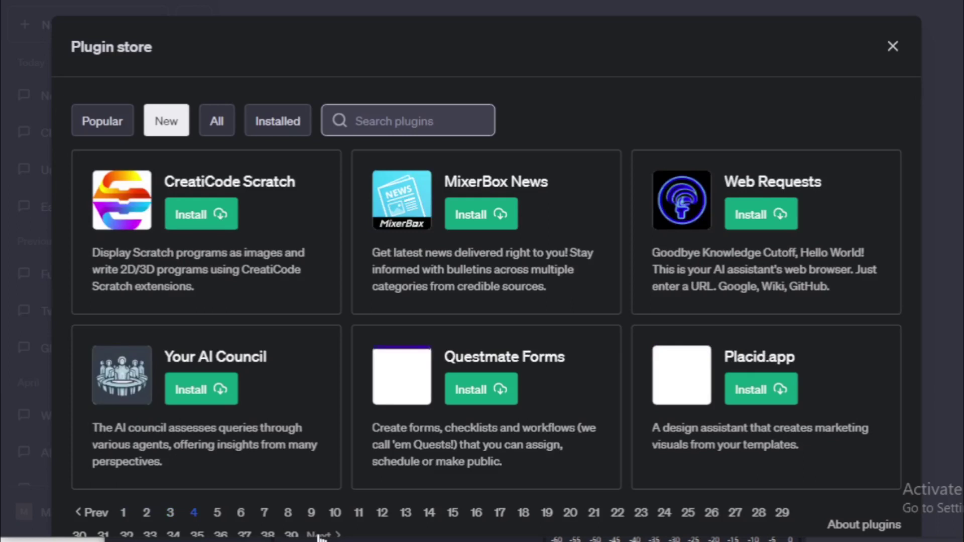
{"action": "left_click", "coordinate": [320, 535]}
{"action": "left_click", "coordinate": [321, 536]}
{"action": "left_click", "coordinate": [320, 536]}
{"action": "left_click", "coordinate": [320, 535]}
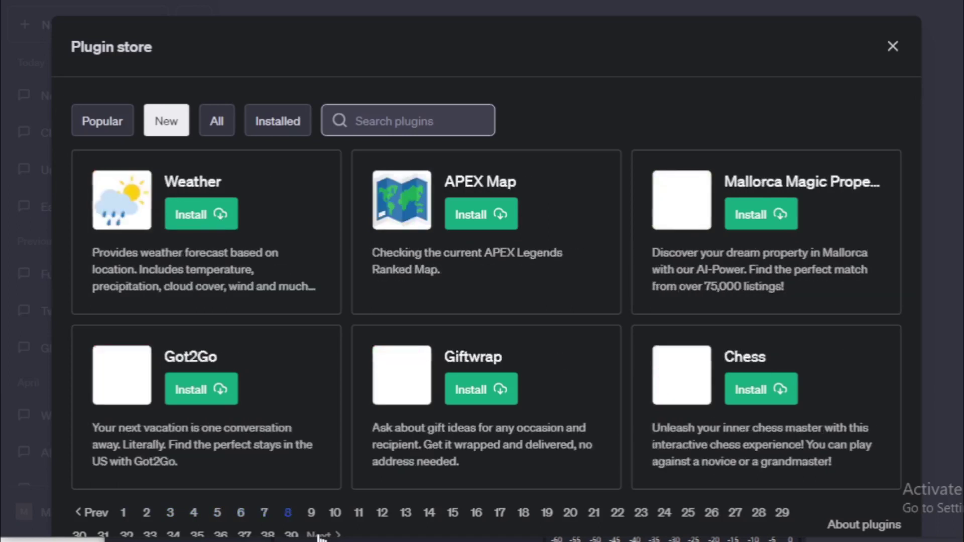
{"action": "left_click", "coordinate": [320, 535]}
{"action": "left_click", "coordinate": [319, 536]}
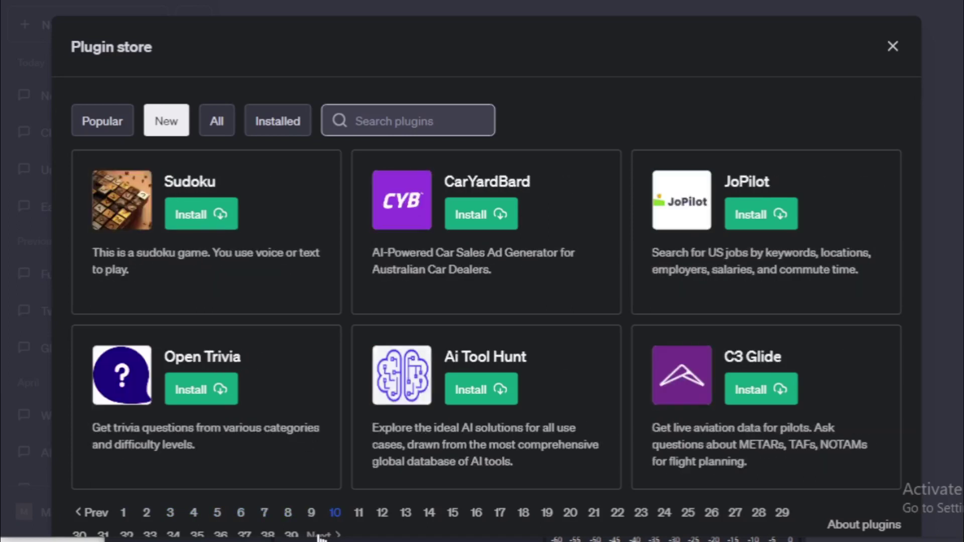
{"action": "left_click", "coordinate": [320, 535]}
{"action": "left_click", "coordinate": [320, 535]}
{"action": "left_click", "coordinate": [320, 536]}
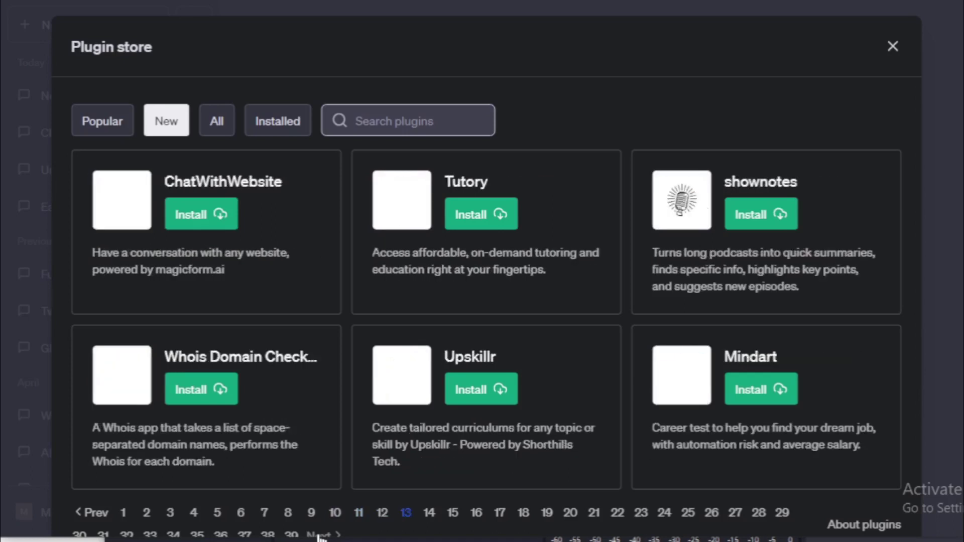
{"action": "left_click", "coordinate": [320, 536]}
{"action": "left_click", "coordinate": [320, 535]}
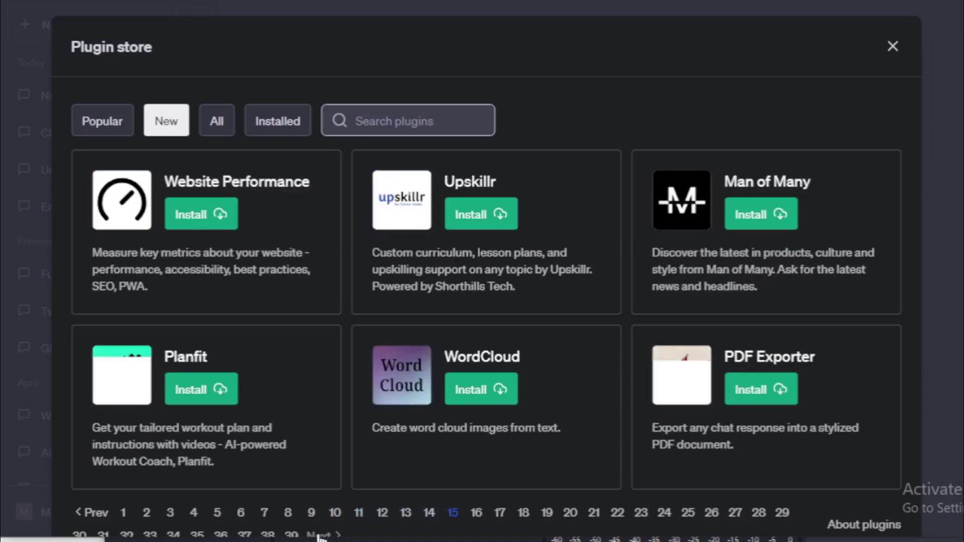
{"action": "left_click", "coordinate": [321, 536]}
{"action": "left_click", "coordinate": [319, 535]}
{"action": "left_click", "coordinate": [320, 536]}
{"action": "left_click", "coordinate": [320, 535]}
{"action": "left_click", "coordinate": [320, 535]}
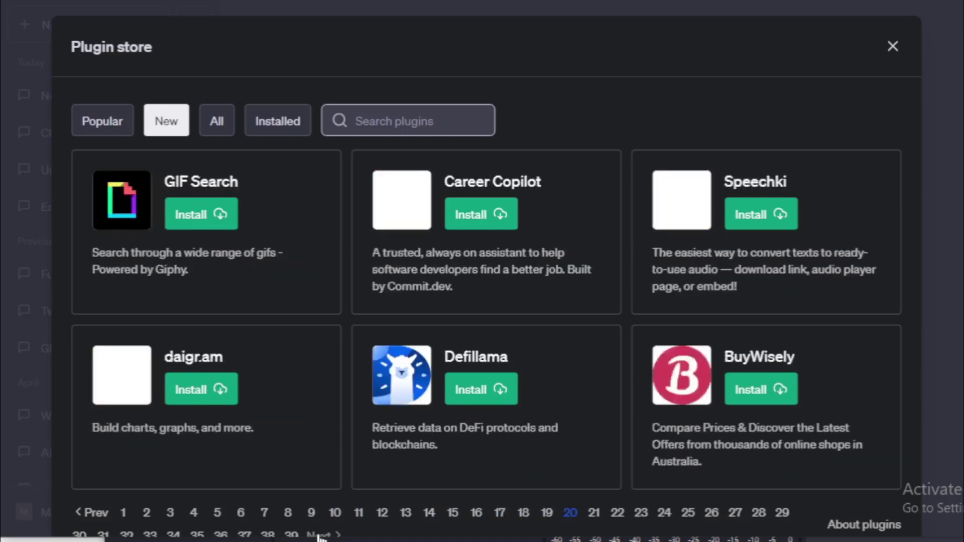
{"action": "left_click", "coordinate": [320, 535]}
{"action": "left_click", "coordinate": [320, 535]}
{"action": "left_click", "coordinate": [321, 535]}
{"action": "left_click", "coordinate": [321, 536]}
{"action": "left_click", "coordinate": [320, 535]}
{"action": "left_click", "coordinate": [320, 536]}
{"action": "left_click", "coordinate": [320, 535]}
{"action": "left_click", "coordinate": [320, 536]}
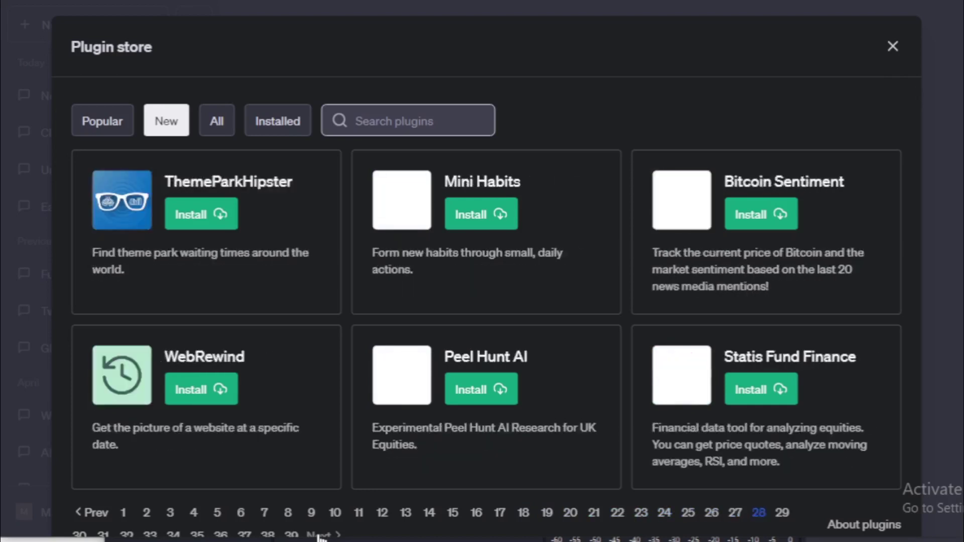
{"action": "left_click", "coordinate": [320, 535]}
{"action": "left_click", "coordinate": [320, 535]}
{"action": "left_click", "coordinate": [320, 535]}
{"action": "left_click", "coordinate": [320, 536]}
{"action": "left_click", "coordinate": [320, 536]}
{"action": "left_click", "coordinate": [320, 535]}
{"action": "left_click", "coordinate": [320, 535]}
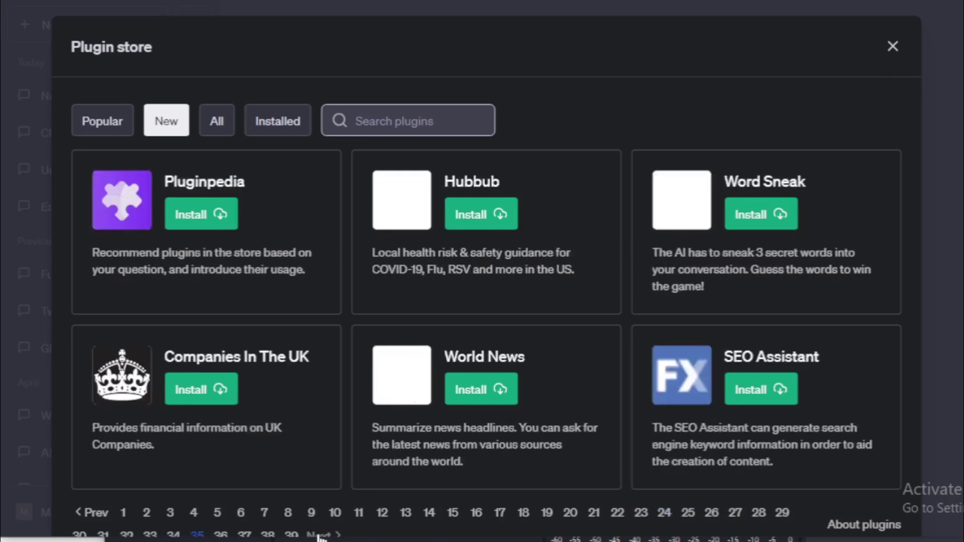
{"action": "left_click", "coordinate": [320, 536]}
{"action": "left_click", "coordinate": [320, 536]}
{"action": "left_click", "coordinate": [319, 536]}
{"action": "left_click", "coordinate": [320, 536]}
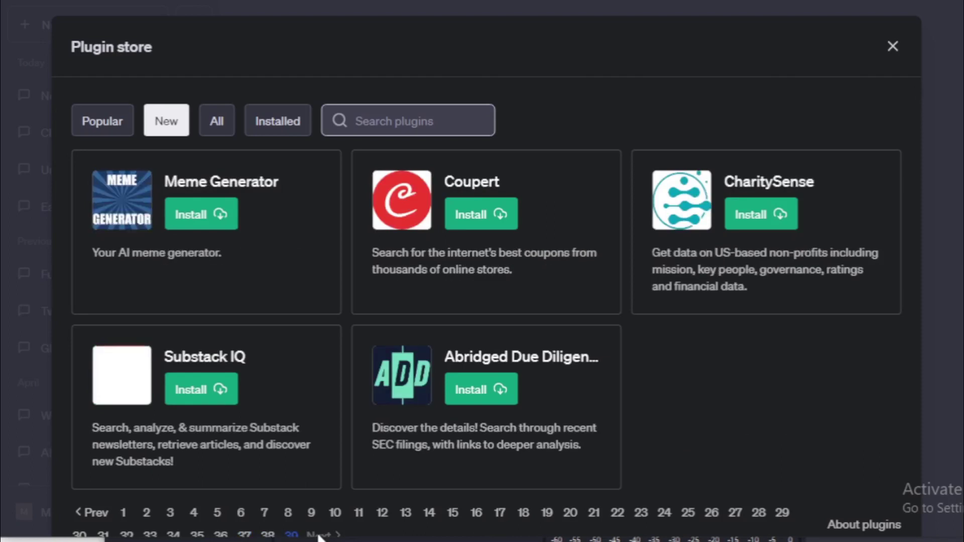
Show All plugins and page forward to page 34, listing ChatWithWebsite, Wahi and Klarna Shopping.
{"action": "left_click", "coordinate": [216, 121]}
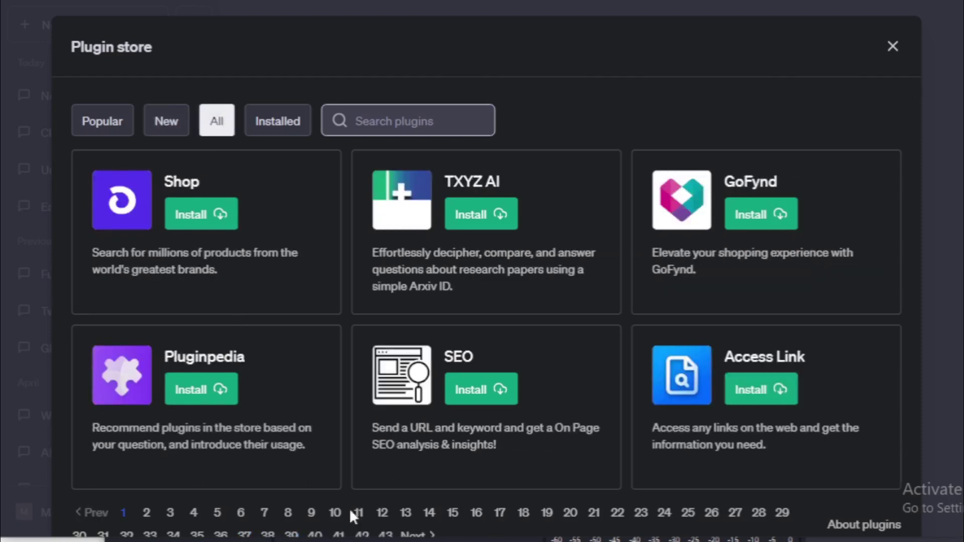
{"action": "left_click", "coordinate": [414, 536]}
{"action": "left_click", "coordinate": [417, 537]}
{"action": "left_click", "coordinate": [416, 536]}
{"action": "left_click", "coordinate": [416, 536]}
{"action": "left_click", "coordinate": [417, 536]}
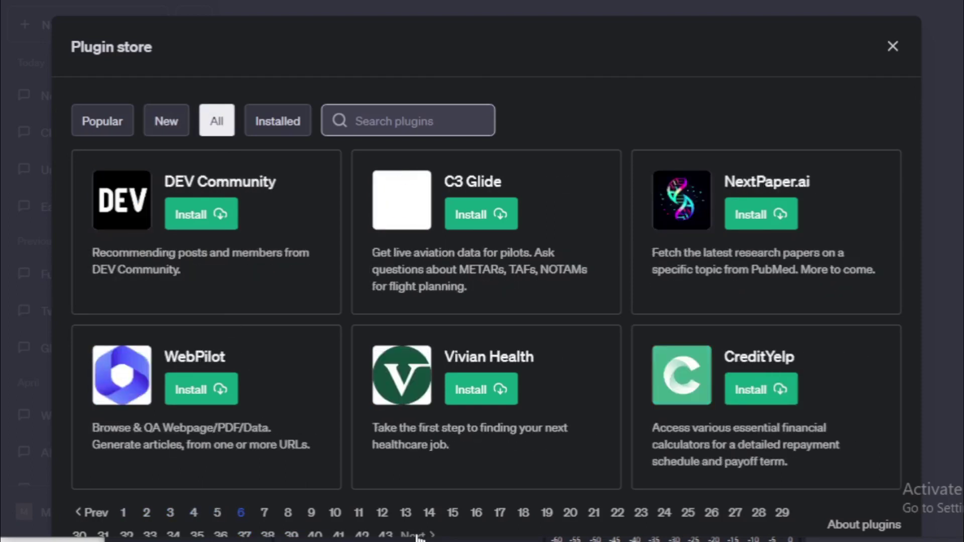
{"action": "left_click", "coordinate": [416, 536]}
{"action": "left_click", "coordinate": [416, 537]}
{"action": "left_click", "coordinate": [416, 536]}
{"action": "left_click", "coordinate": [416, 537]}
{"action": "left_click", "coordinate": [416, 537]}
{"action": "left_click", "coordinate": [416, 536]}
{"action": "left_click", "coordinate": [417, 536]}
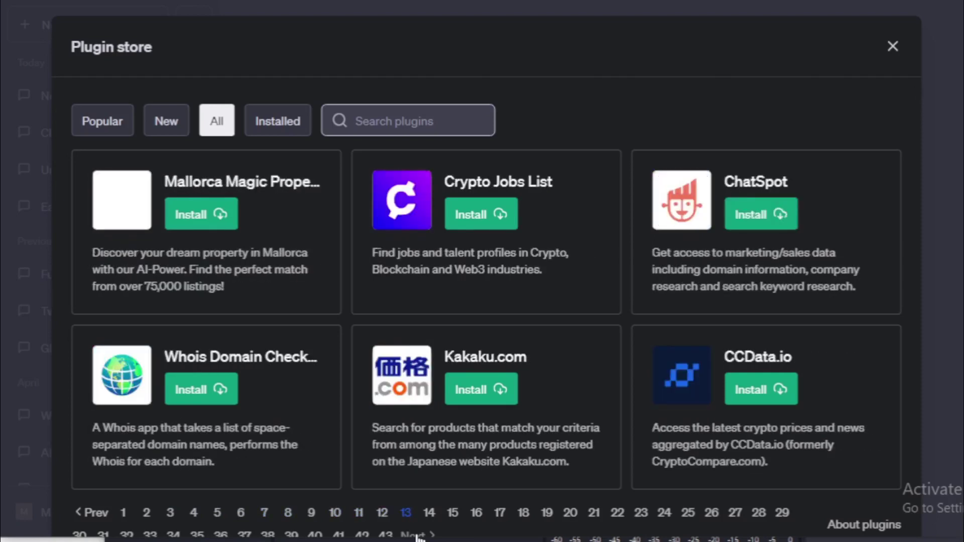
{"action": "left_click", "coordinate": [417, 536]}
{"action": "left_click", "coordinate": [416, 536]}
{"action": "left_click", "coordinate": [417, 536]}
{"action": "left_click", "coordinate": [417, 536]}
{"action": "left_click", "coordinate": [417, 536]}
{"action": "left_click", "coordinate": [416, 536]}
{"action": "left_click", "coordinate": [417, 537]}
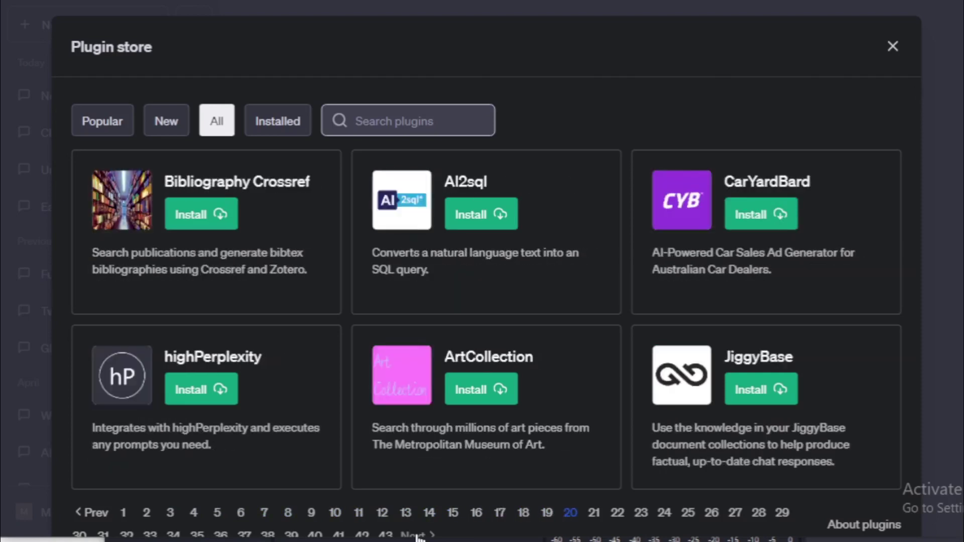
{"action": "left_click", "coordinate": [416, 536]}
{"action": "left_click", "coordinate": [417, 536]}
{"action": "left_click", "coordinate": [416, 537]}
{"action": "left_click", "coordinate": [417, 536]}
{"action": "left_click", "coordinate": [417, 536]}
{"action": "left_click", "coordinate": [416, 536]}
{"action": "left_click", "coordinate": [417, 537]}
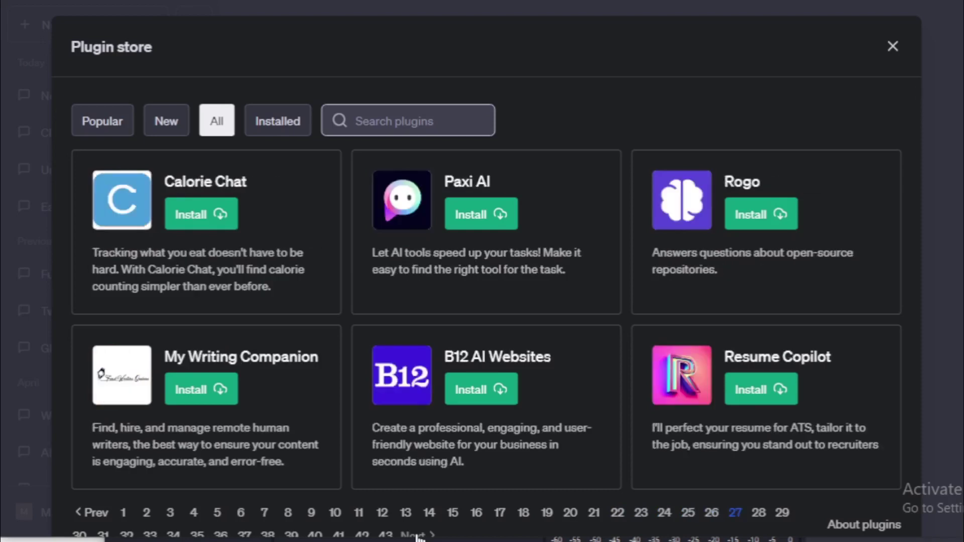
{"action": "left_click", "coordinate": [416, 536]}
{"action": "left_click", "coordinate": [417, 536]}
{"action": "left_click", "coordinate": [417, 536]}
{"action": "left_click", "coordinate": [416, 536]}
{"action": "left_click", "coordinate": [417, 536]}
{"action": "left_click", "coordinate": [417, 536]}
{"action": "left_click", "coordinate": [417, 536]}
{"action": "left_click", "coordinate": [416, 537]}
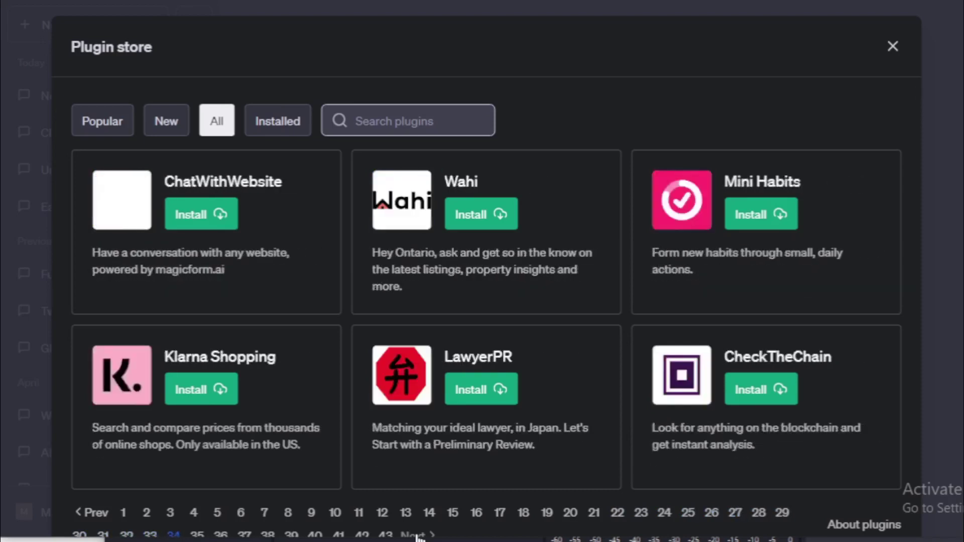
{"action": "left_click", "coordinate": [416, 537]}
{"action": "left_click", "coordinate": [417, 536]}
{"action": "left_click", "coordinate": [416, 536]}
{"action": "left_click", "coordinate": [417, 536]}
{"action": "left_click", "coordinate": [417, 536]}
{"action": "left_click", "coordinate": [417, 536]}
{"action": "left_click", "coordinate": [417, 536]}
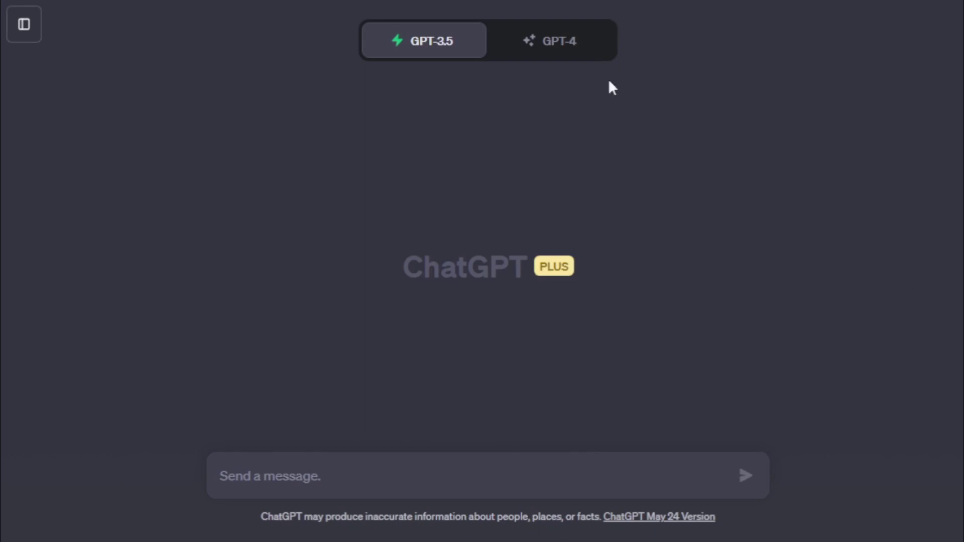
Select GPT-4 with Plugins Beta and open the Plugin store from the plugins dropdown.
{"action": "left_click", "coordinate": [576, 46]}
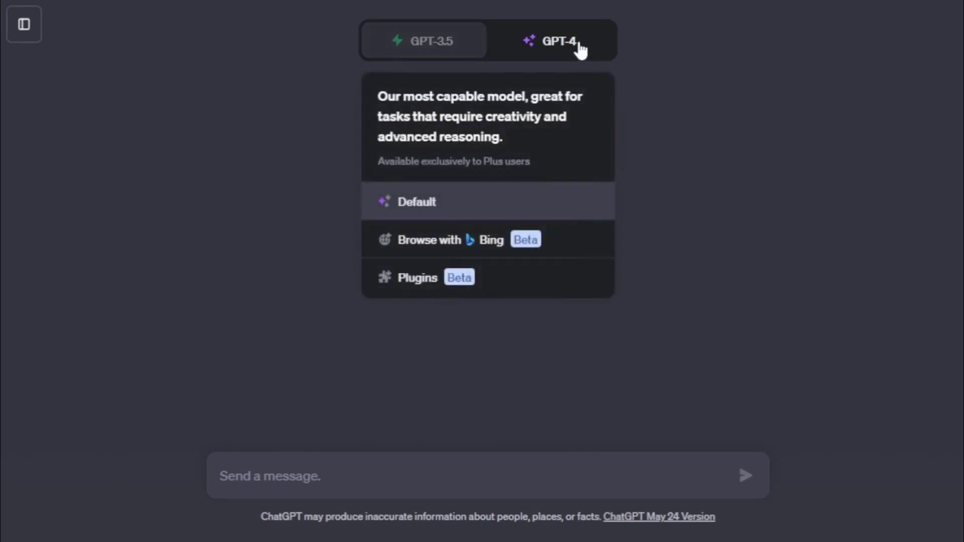
{"action": "left_click", "coordinate": [485, 285]}
{"action": "left_click", "coordinate": [524, 93]}
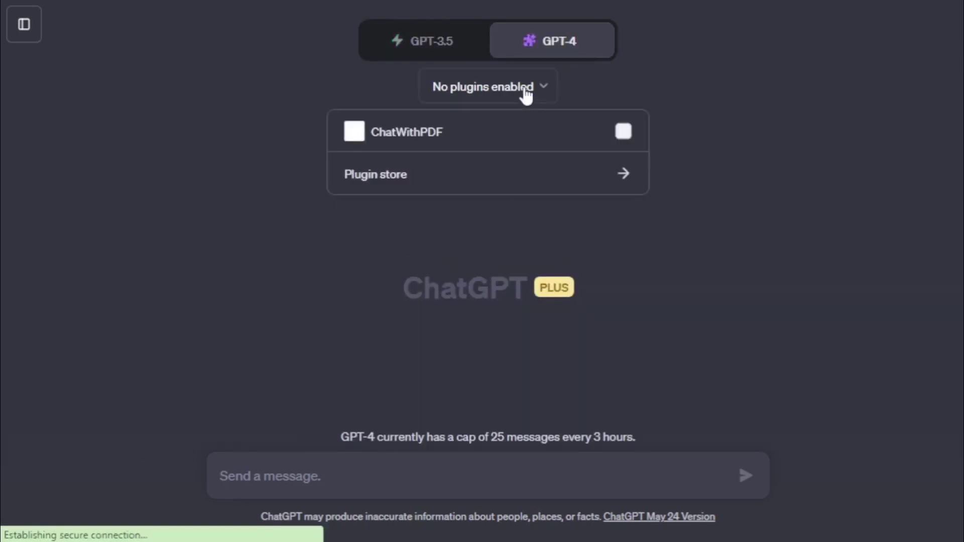
{"action": "left_click", "coordinate": [518, 180]}
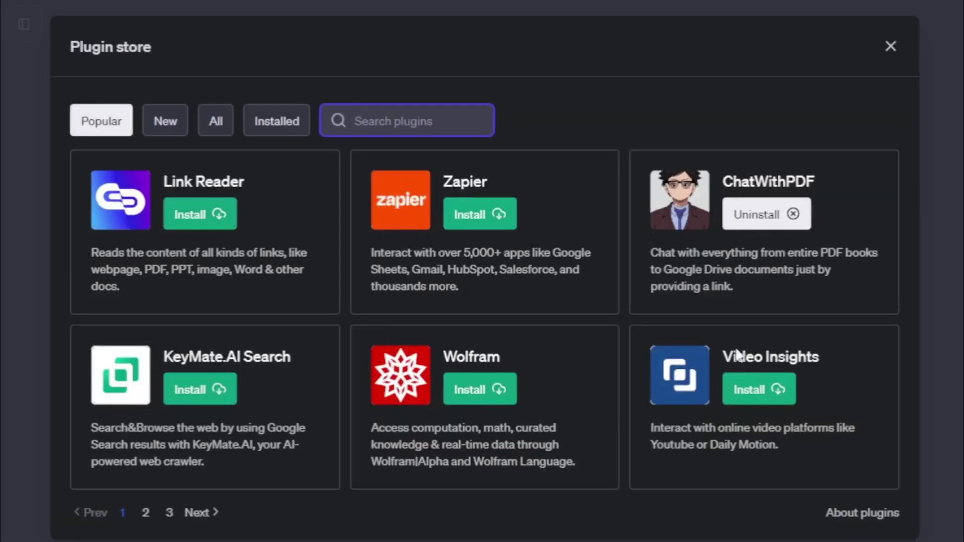
Search the store for 'heyGEN' and review the HeyGen plugin's name and description.
{"action": "left_click", "coordinate": [196, 513]}
{"action": "left_click", "coordinate": [192, 513]}
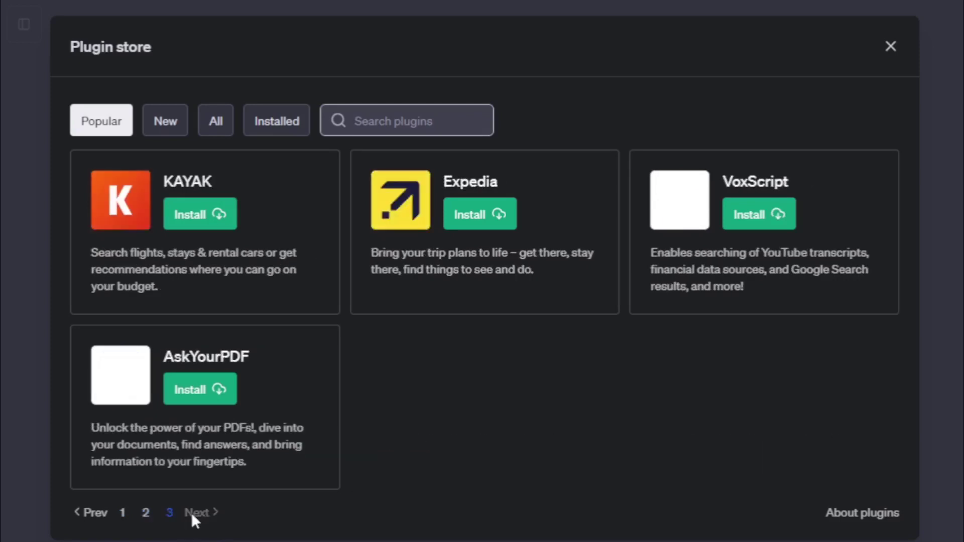
{"action": "left_click", "coordinate": [379, 117]}
{"action": "type", "text": "heyGEN"}
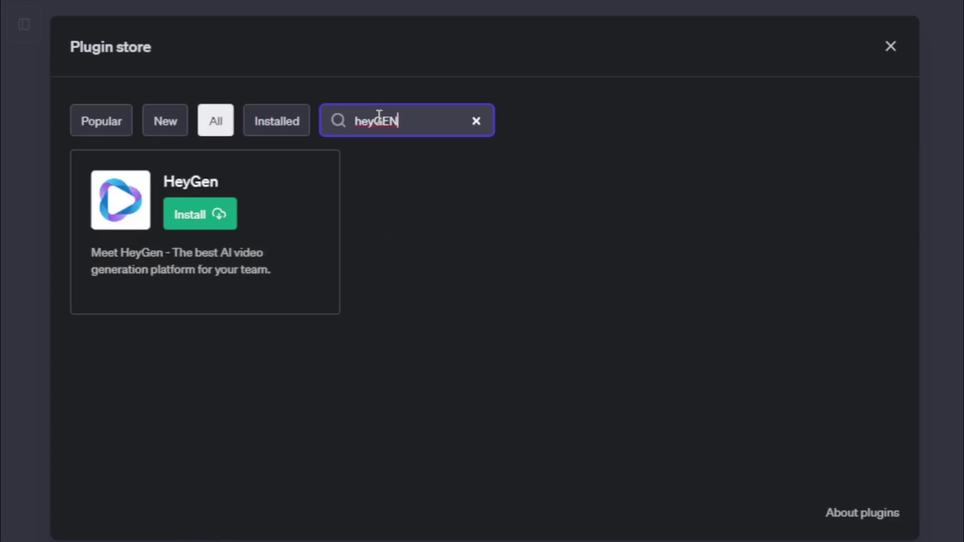
{"action": "left_click_drag", "start_coordinate": [228, 180], "coordinate": [173, 176]}
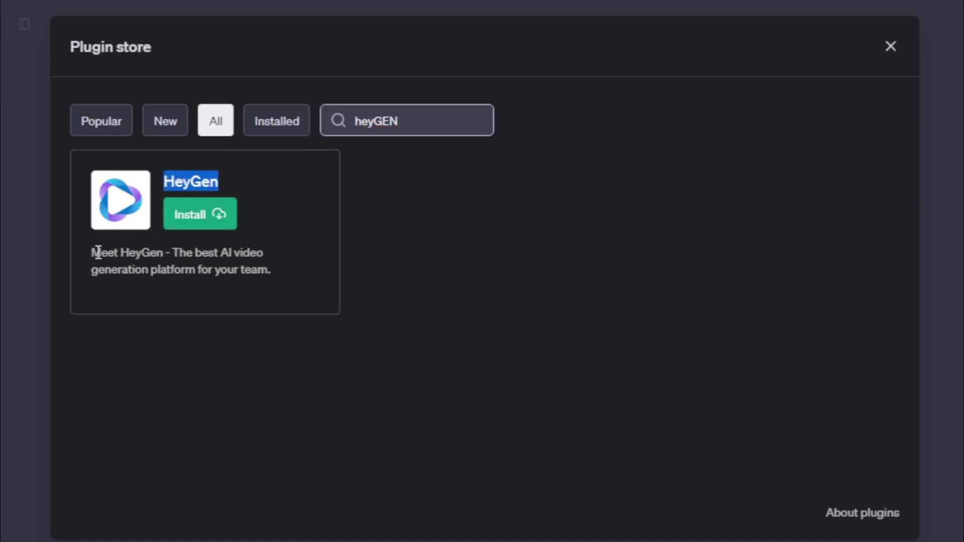
{"action": "left_click_drag", "start_coordinate": [95, 252], "coordinate": [274, 269]}
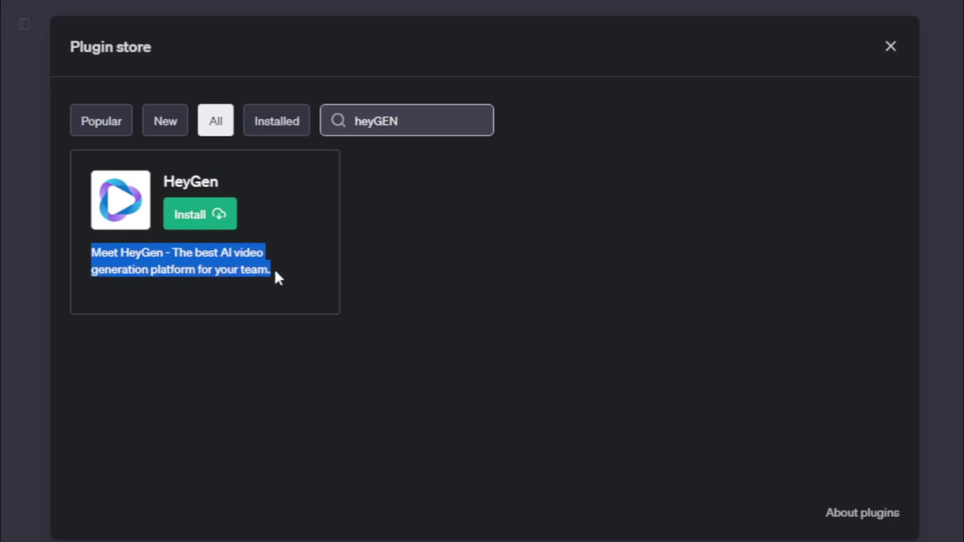
{"action": "left_click", "coordinate": [271, 265]}
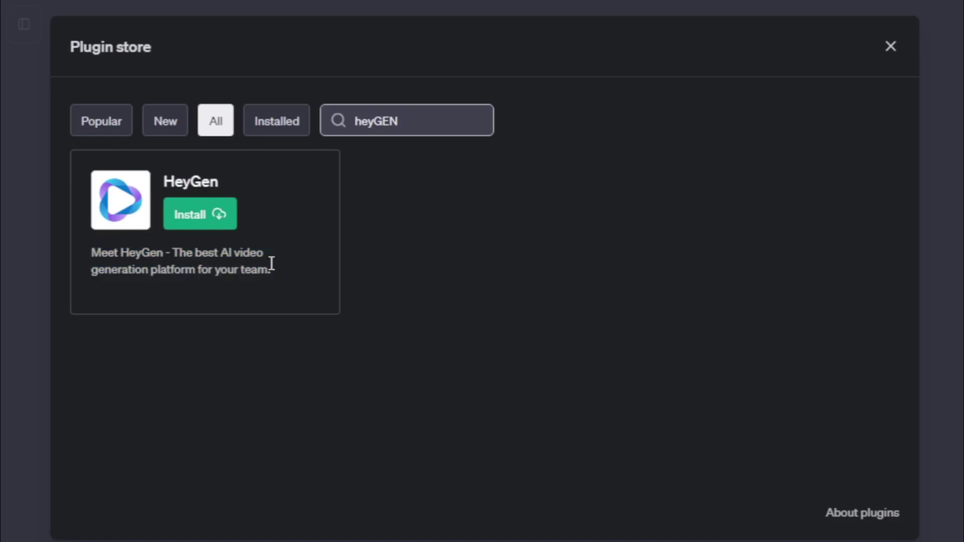
Install HeyGen and confirm it appears under the Installed filter.
{"action": "left_click", "coordinate": [190, 217]}
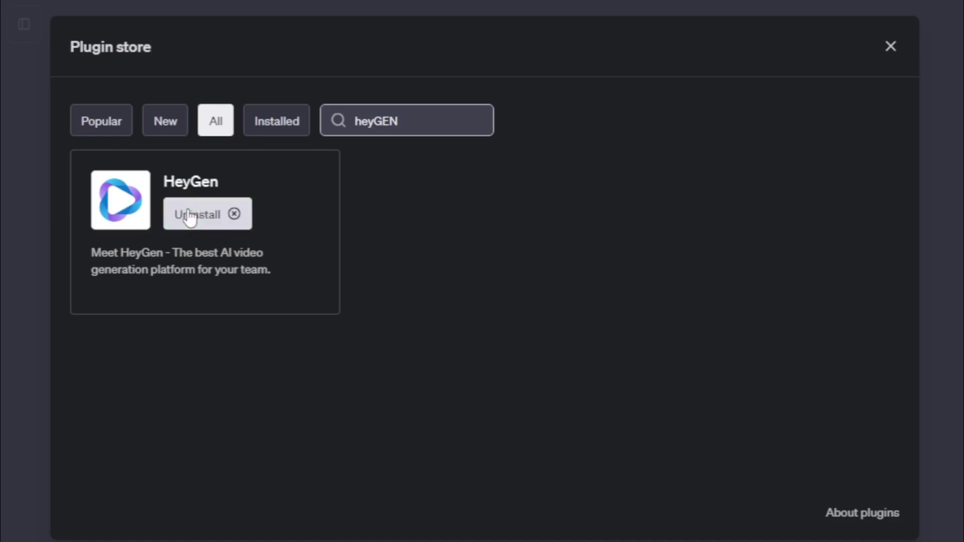
{"action": "left_click", "coordinate": [264, 124]}
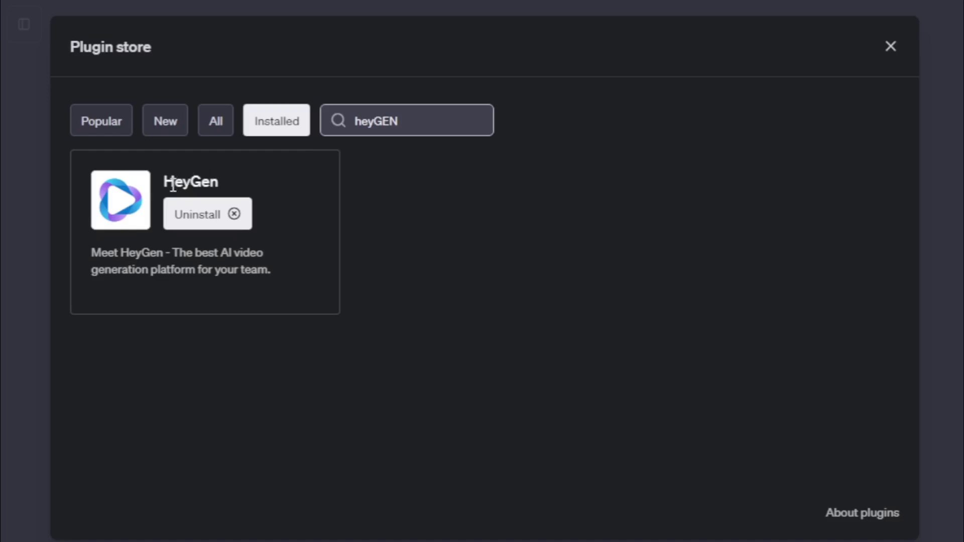
{"action": "left_click_drag", "start_coordinate": [195, 176], "coordinate": [174, 175]}
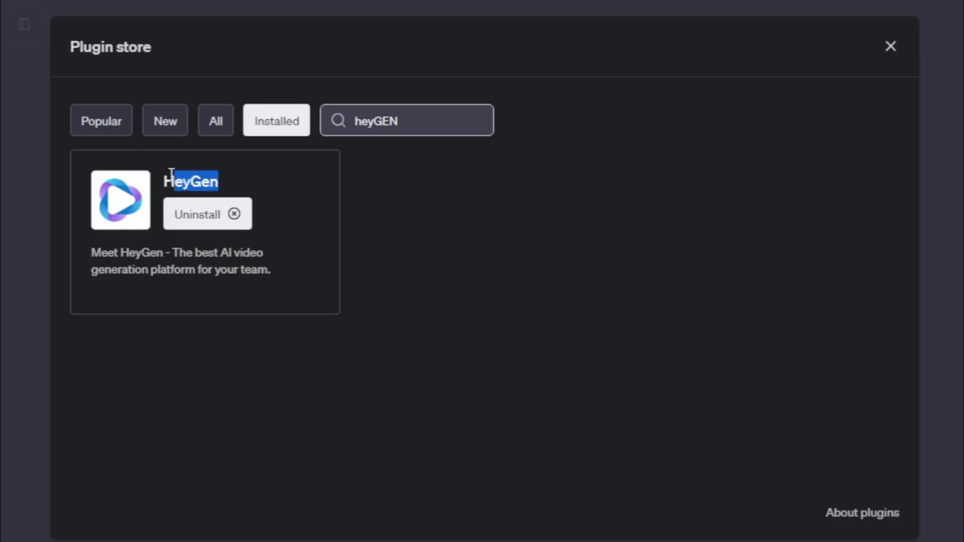
{"action": "left_click", "coordinate": [171, 174]}
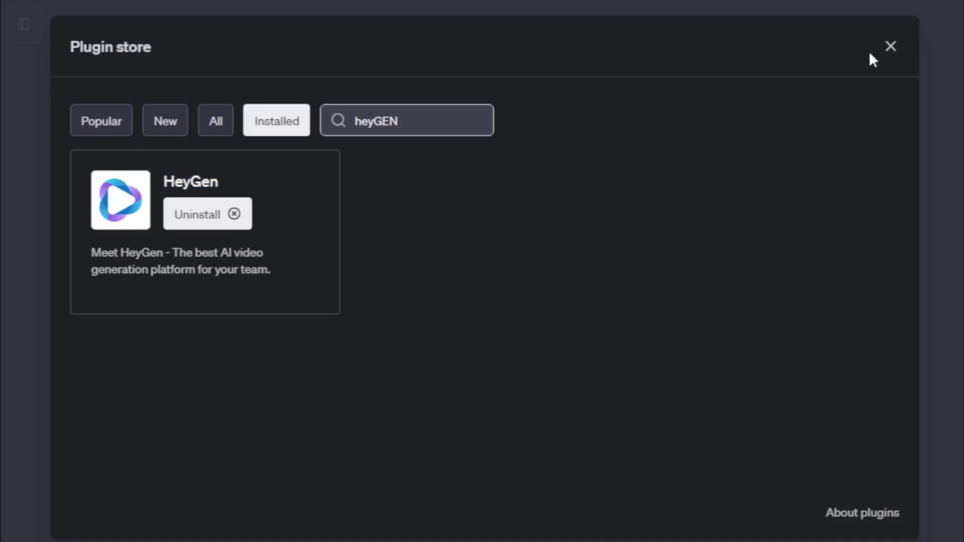
Close the Plugin store and confirm HeyGen is checked in the enabled plugins list.
{"action": "left_click", "coordinate": [890, 47]}
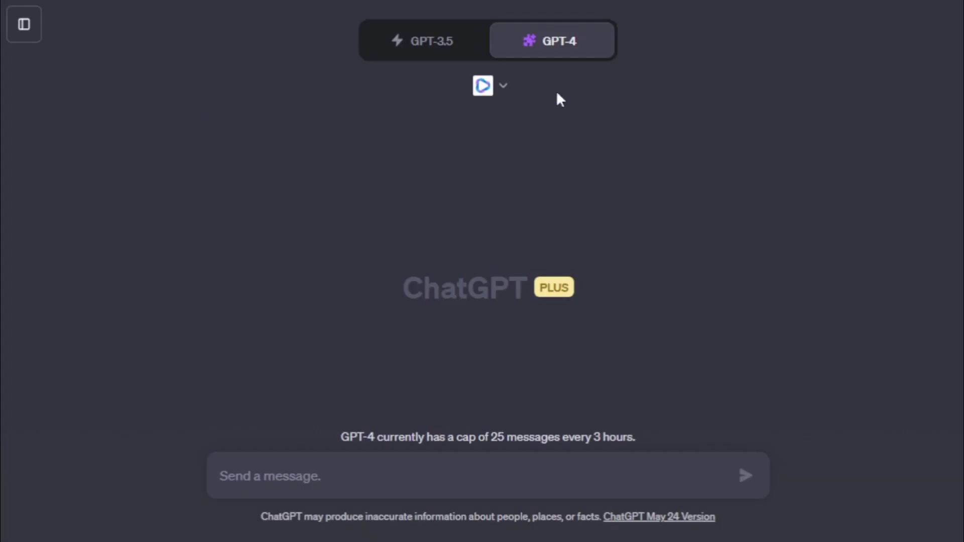
{"action": "left_click", "coordinate": [502, 90]}
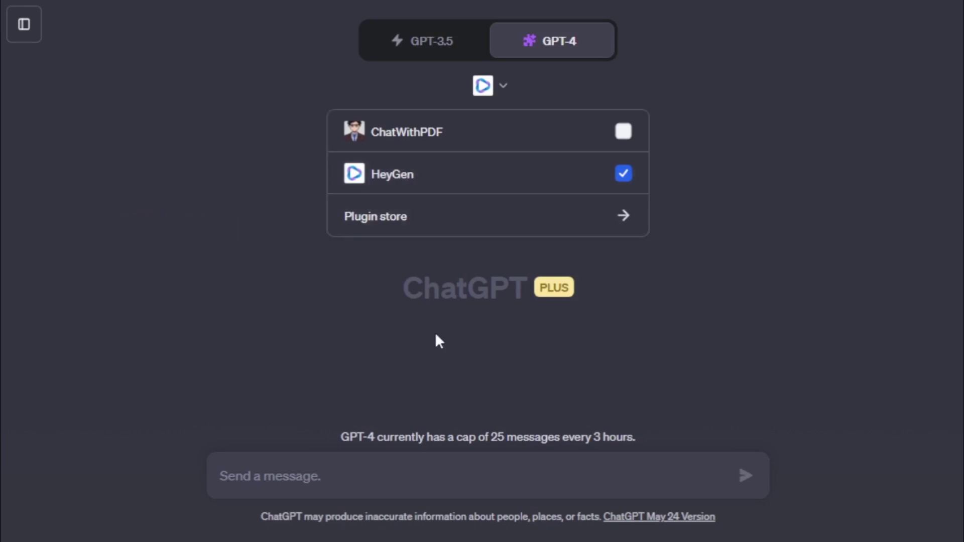
{"action": "left_click", "coordinate": [422, 350]}
Paste the avatar-video prompt with spoken text, title 'AI Avatar Video' and Gender 'Female'.
{"action": "left_click", "coordinate": [322, 475]}
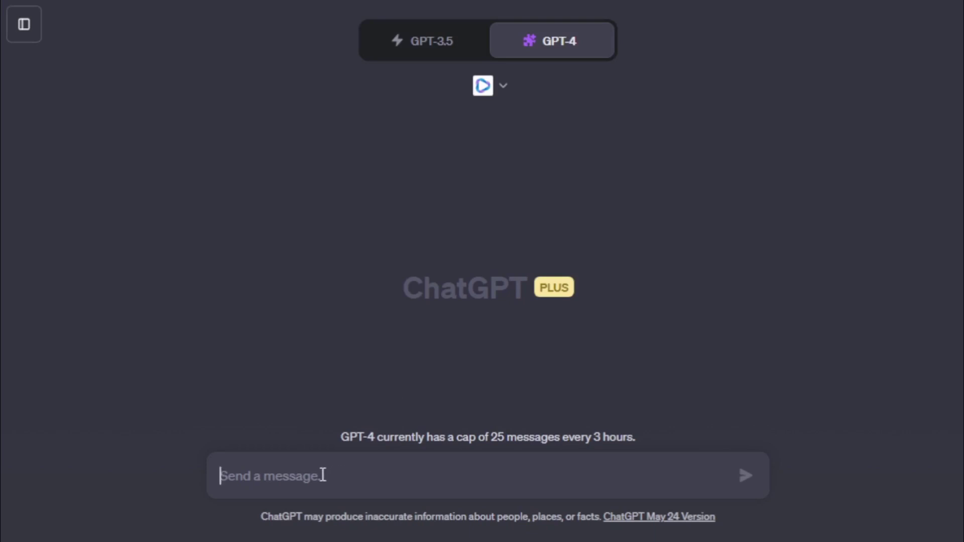
{"action": "type", "text": "Create a ai avatar video: \"text\":\"Hey guys! welcome to AutoGPT Tutorials Channel, I'm an AI avatar created by ManuIn. if you want to know how I was created see full video\" \"title\":\"AI Avatar Video\" \"Gender\":\"Female\""}
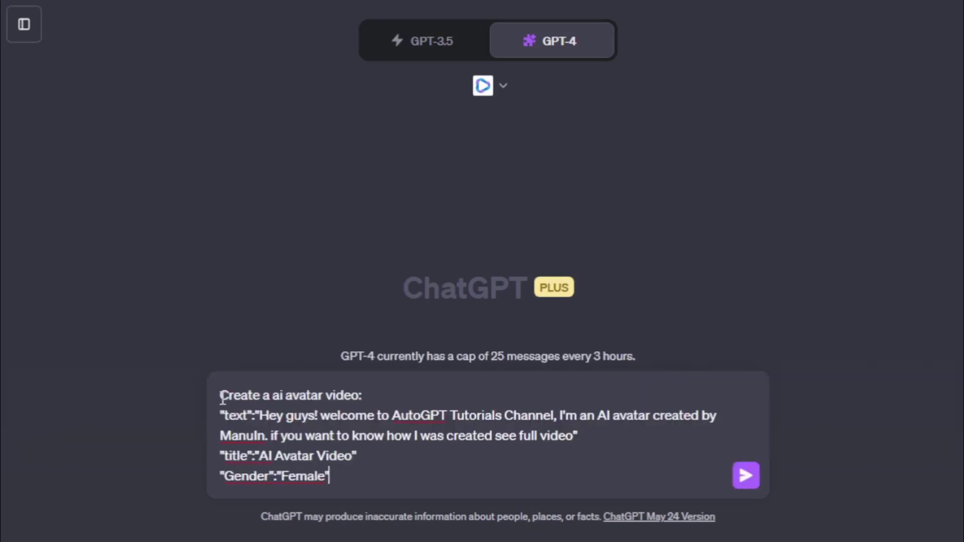
{"action": "left_click_drag", "start_coordinate": [220, 396], "coordinate": [370, 399]}
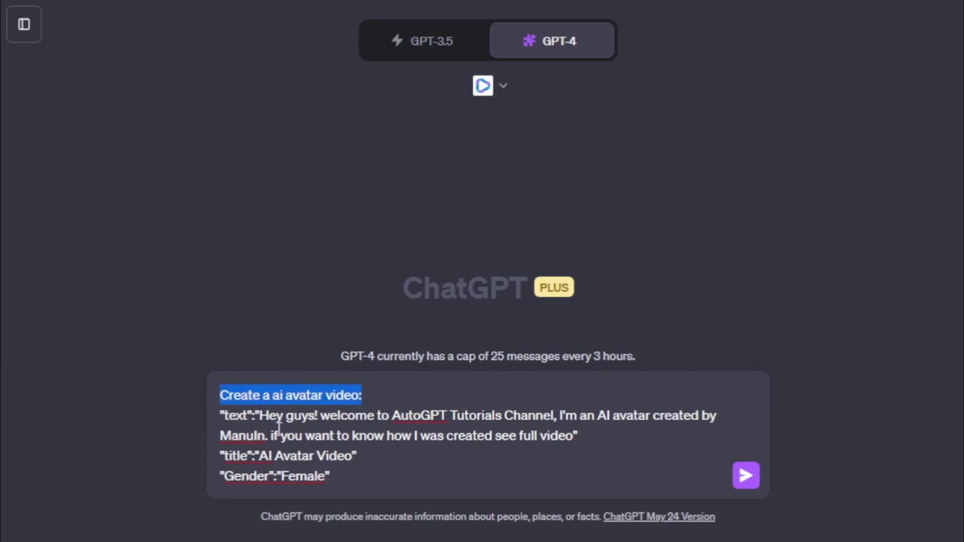
{"action": "left_click_drag", "start_coordinate": [225, 416], "coordinate": [585, 439]}
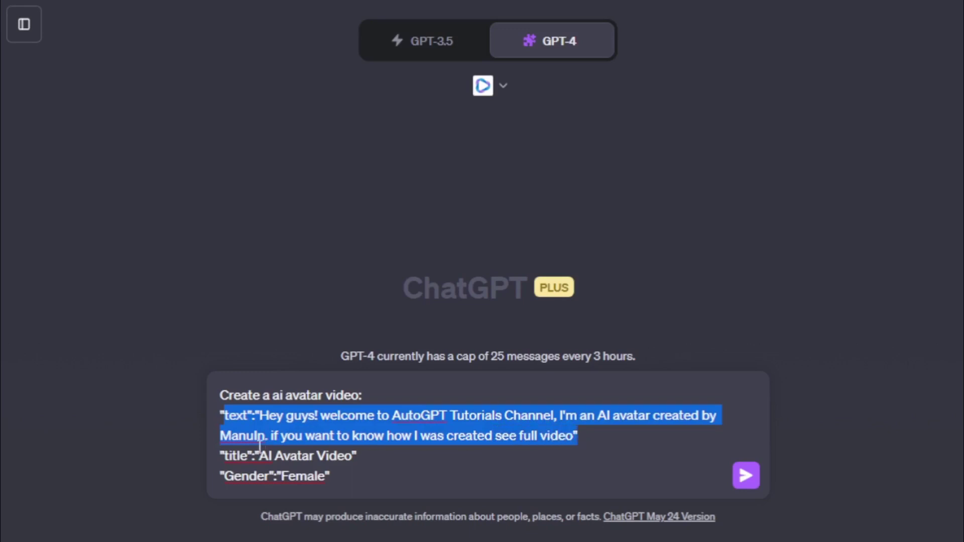
{"action": "left_click", "coordinate": [229, 455]}
{"action": "left_click_drag", "start_coordinate": [229, 455], "coordinate": [354, 455]}
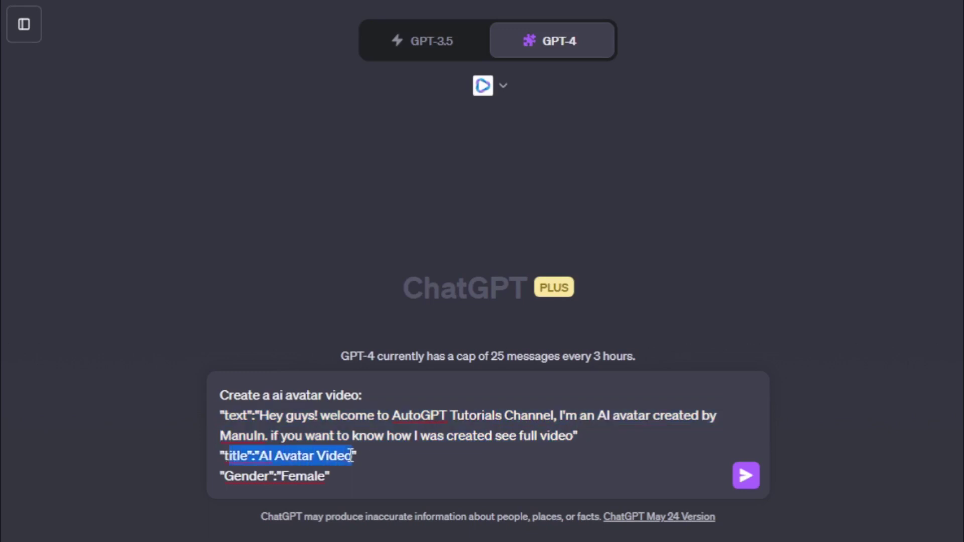
{"action": "left_click", "coordinate": [224, 475]}
{"action": "left_click_drag", "start_coordinate": [225, 476], "coordinate": [329, 477]}
{"action": "left_click", "coordinate": [329, 476]}
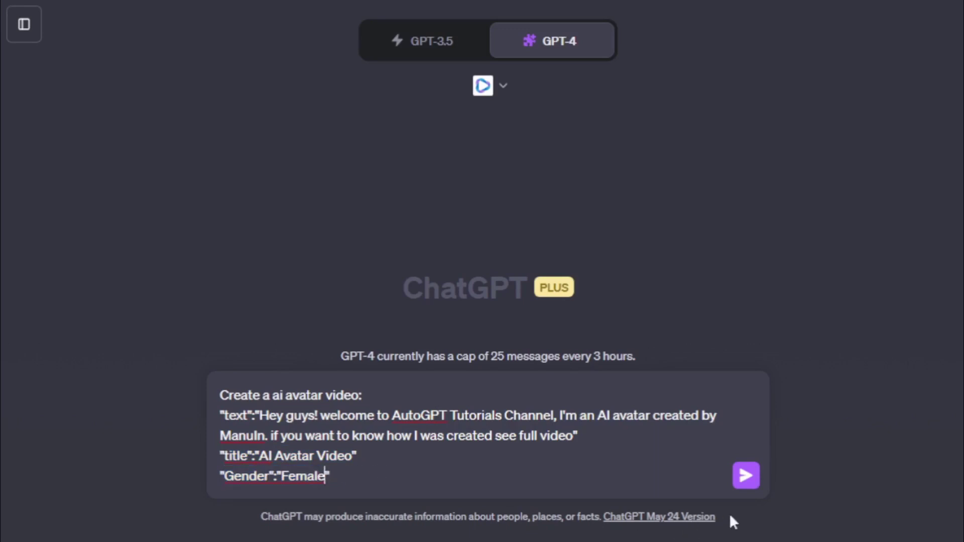
Send the avatar-video prompt and wait for HeyGen's 'AI Avatar Video' link reply.
{"action": "left_click", "coordinate": [747, 477]}
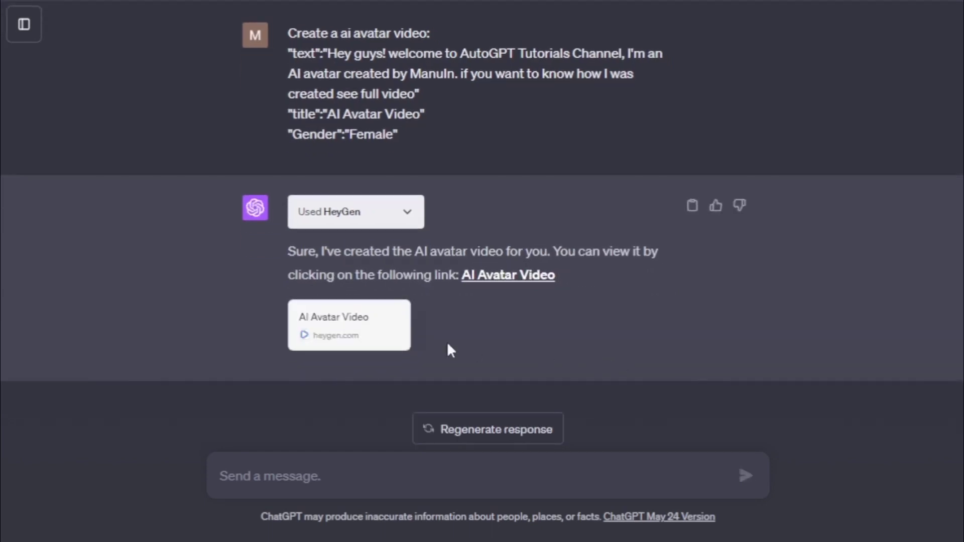
Open the 'AI Avatar Video' link card and play the 11-second clip on HeyGen.
{"action": "left_click", "coordinate": [334, 326]}
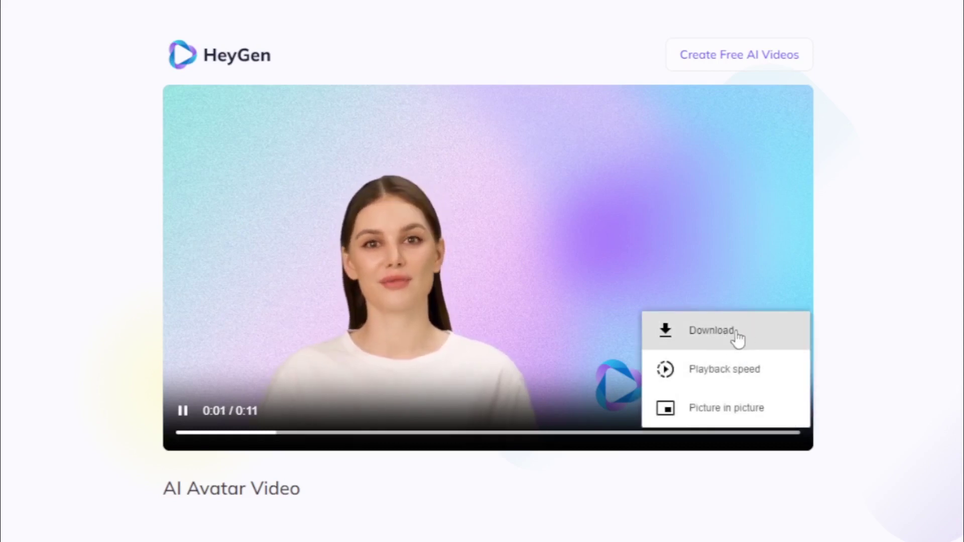
Download the clip as 'AI Avatar Video.mp4' and close the browser's download shelf.
{"action": "left_click", "coordinate": [737, 336]}
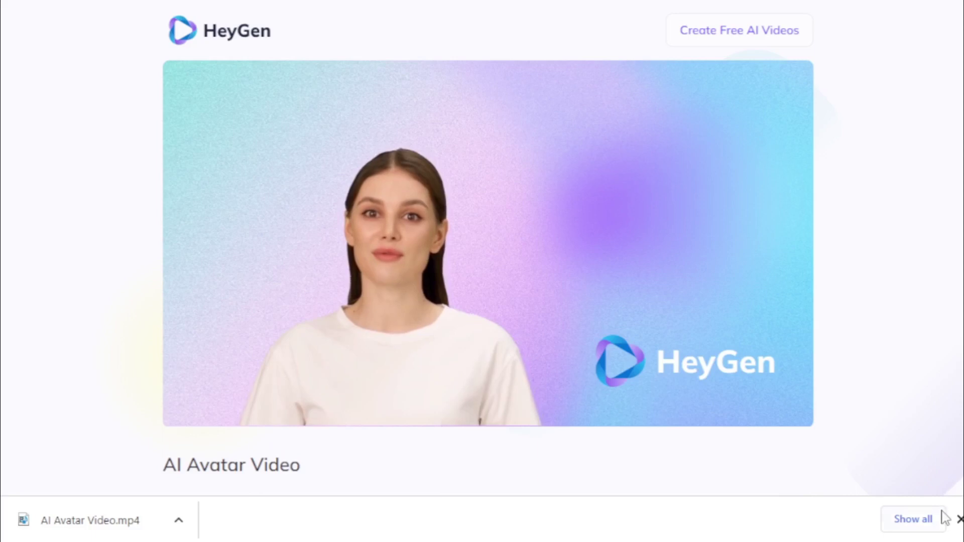
{"action": "left_click", "coordinate": [958, 520]}
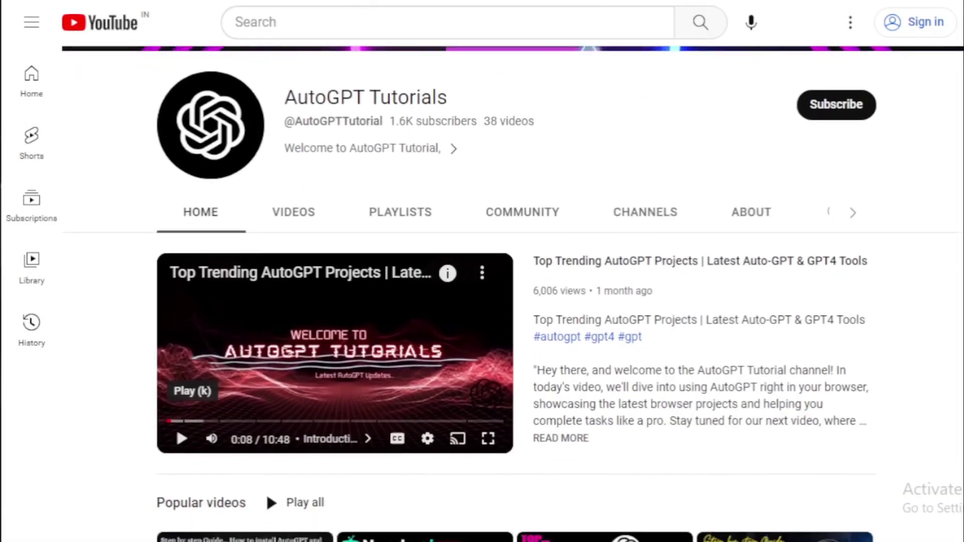
Scroll the AutoGPT Tutorials home page, then show the VIDEOS tab and scroll through its uploads.
{"action": "scroll", "coordinate": [181, 437], "scroll_direction": "down", "scroll_amount": 7}
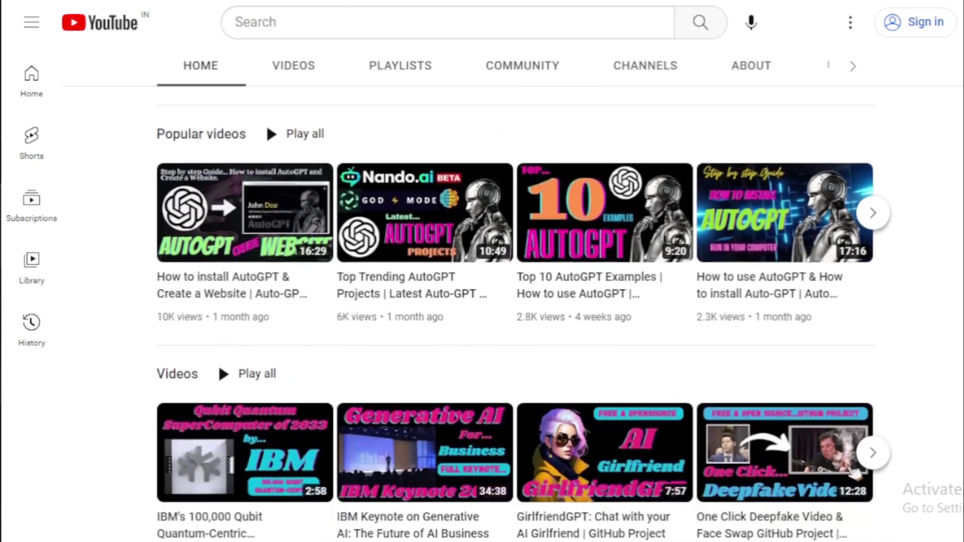
{"action": "scroll", "coordinate": [959, 397], "scroll_direction": "down", "scroll_amount": 6}
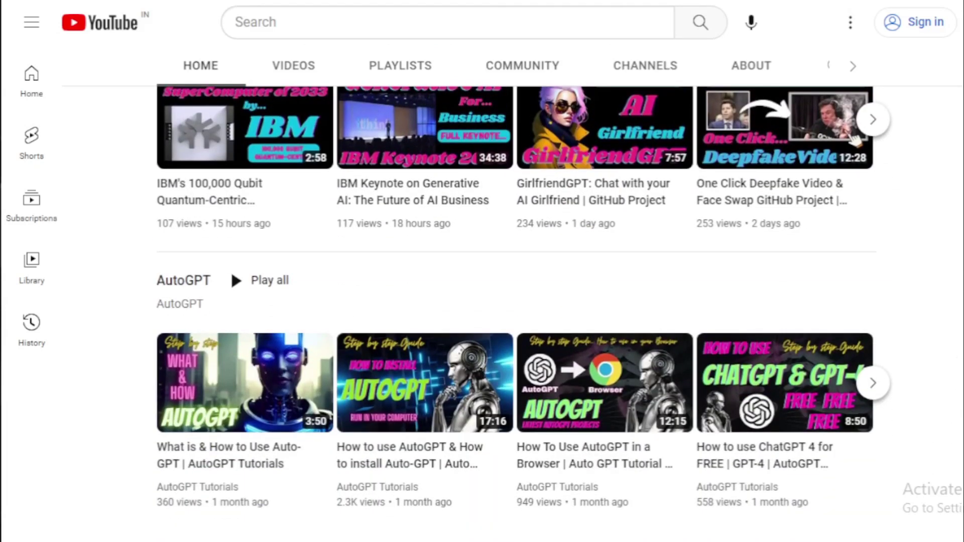
{"action": "scroll", "coordinate": [482, 302], "scroll_direction": "up", "scroll_amount": 14}
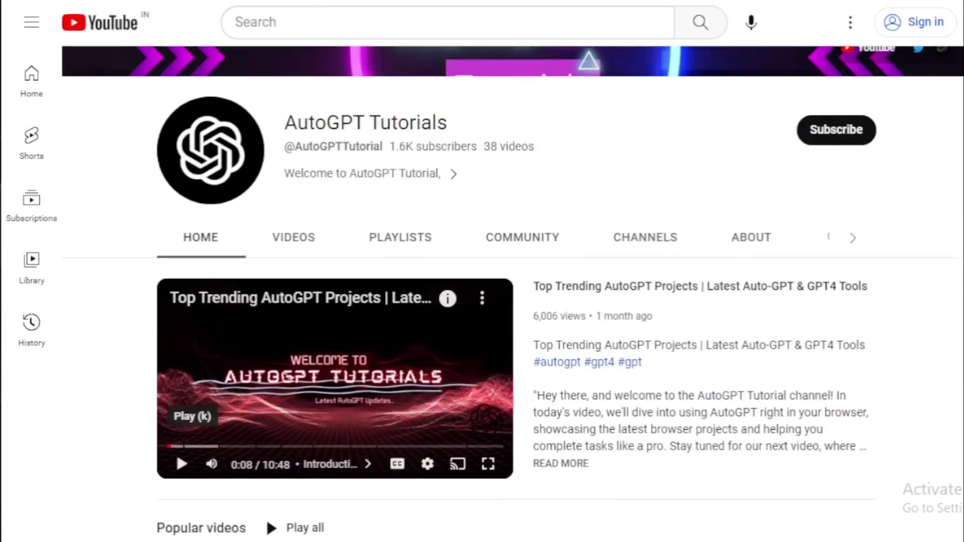
{"action": "scroll", "coordinate": [512, 294], "scroll_direction": "up", "scroll_amount": 3}
{"action": "left_click", "coordinate": [296, 367]}
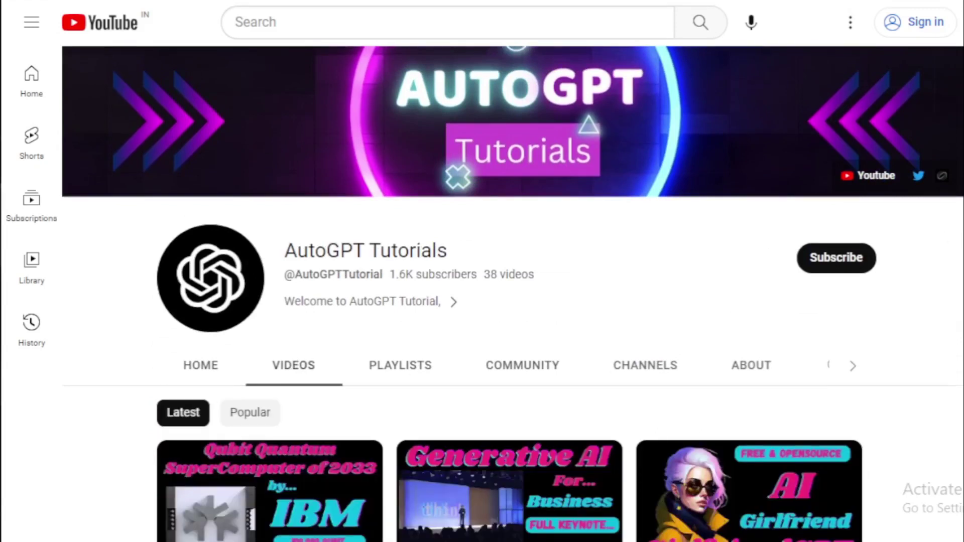
{"action": "scroll", "coordinate": [482, 301], "scroll_direction": "down", "scroll_amount": 6}
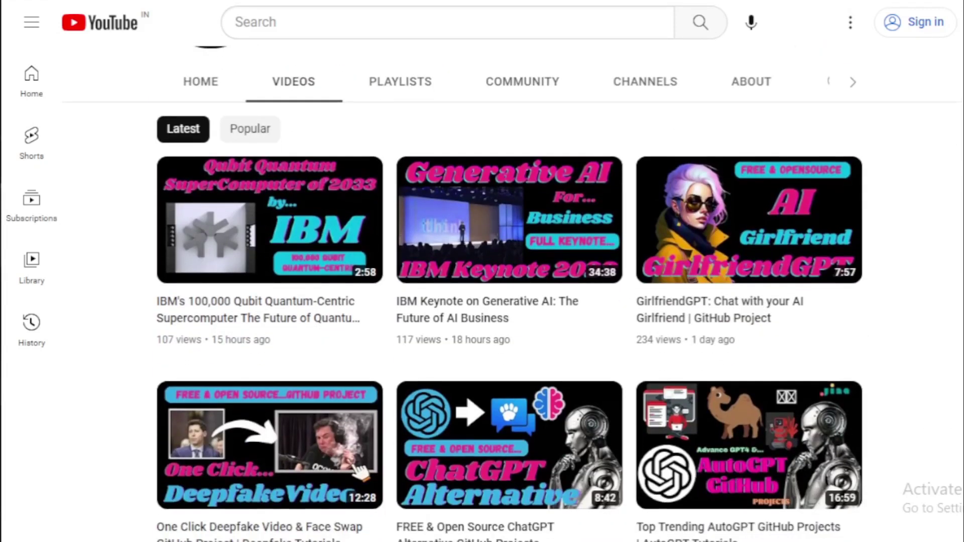
{"action": "scroll", "coordinate": [356, 454], "scroll_direction": "down", "scroll_amount": 10}
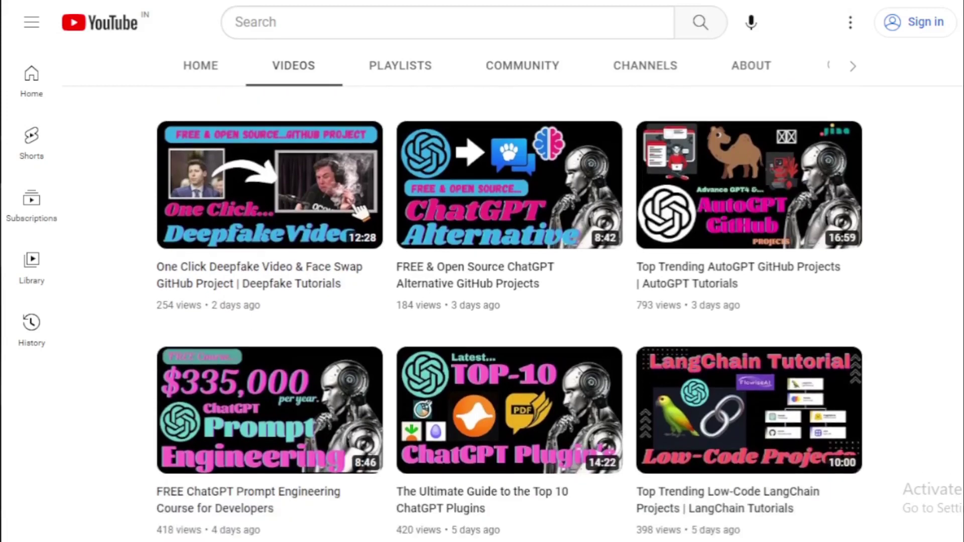
{"action": "scroll", "coordinate": [509, 312], "scroll_direction": "down", "scroll_amount": 11}
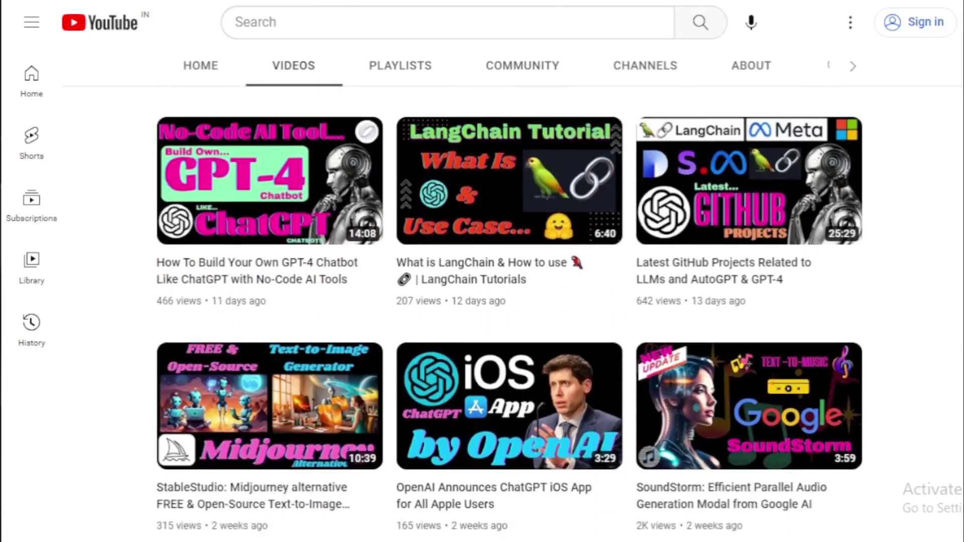
{"action": "scroll", "coordinate": [509, 311], "scroll_direction": "down", "scroll_amount": 11}
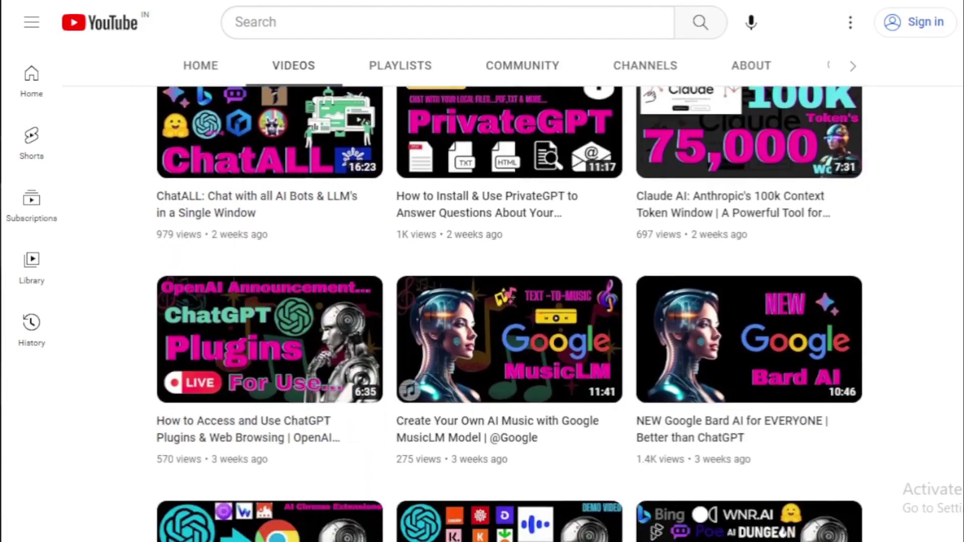
{"action": "scroll", "coordinate": [509, 311], "scroll_direction": "down", "scroll_amount": 2}
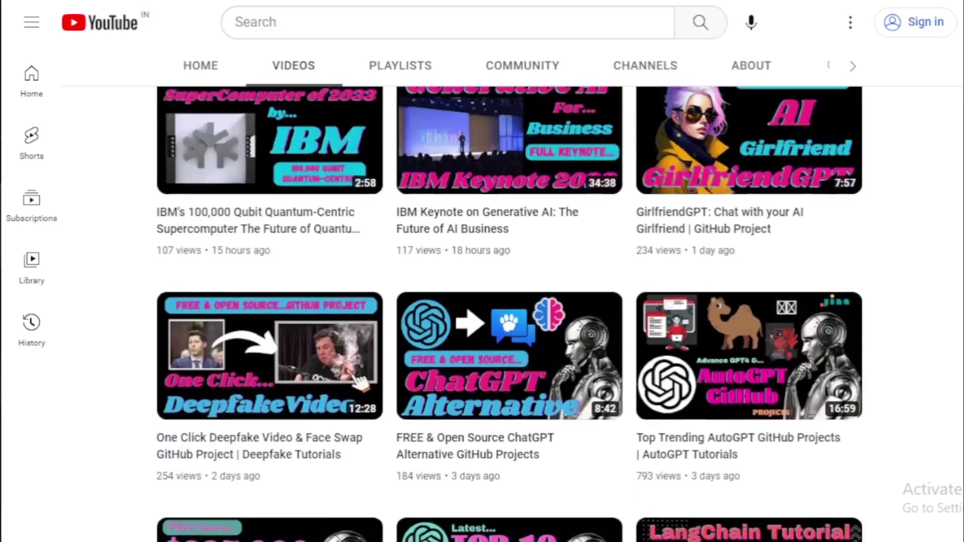
{"action": "scroll", "coordinate": [510, 311], "scroll_direction": "up", "scroll_amount": 5}
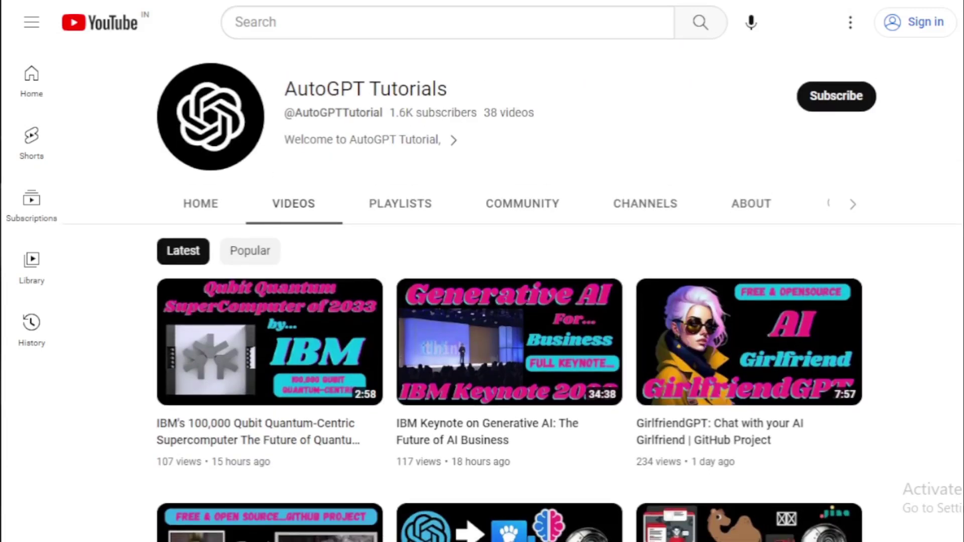